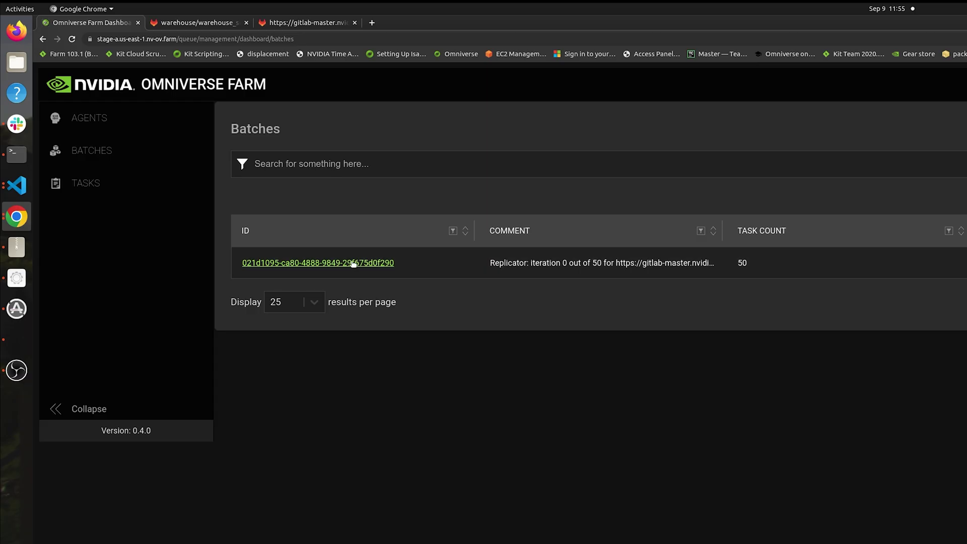
Open the Replicator batch of 50 tasks from the Batches page
click(355, 265)
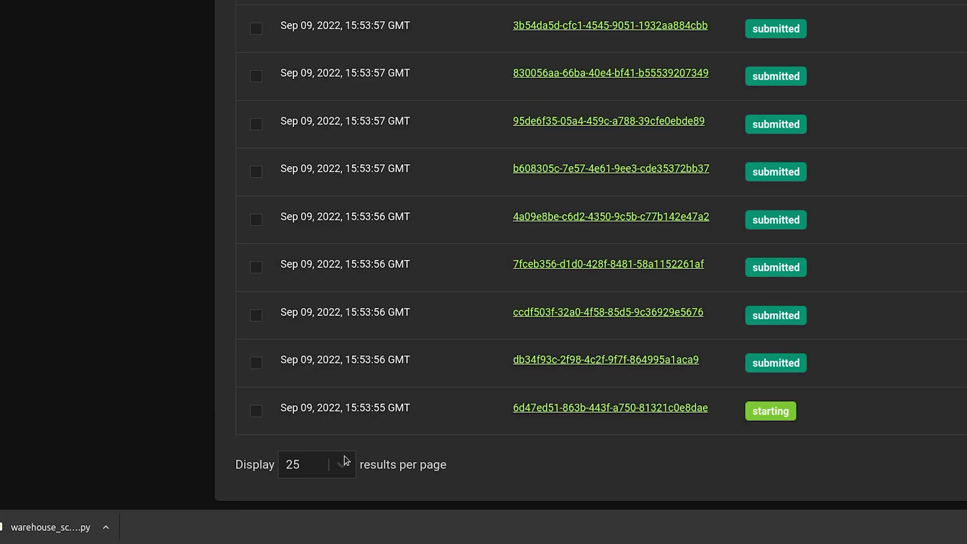
Show the Replicator batch's tasks 50 per page instead of 25
click(341, 462)
click(326, 409)
scroll(329, 416, down, 2)
scroll(329, 415, down, 5)
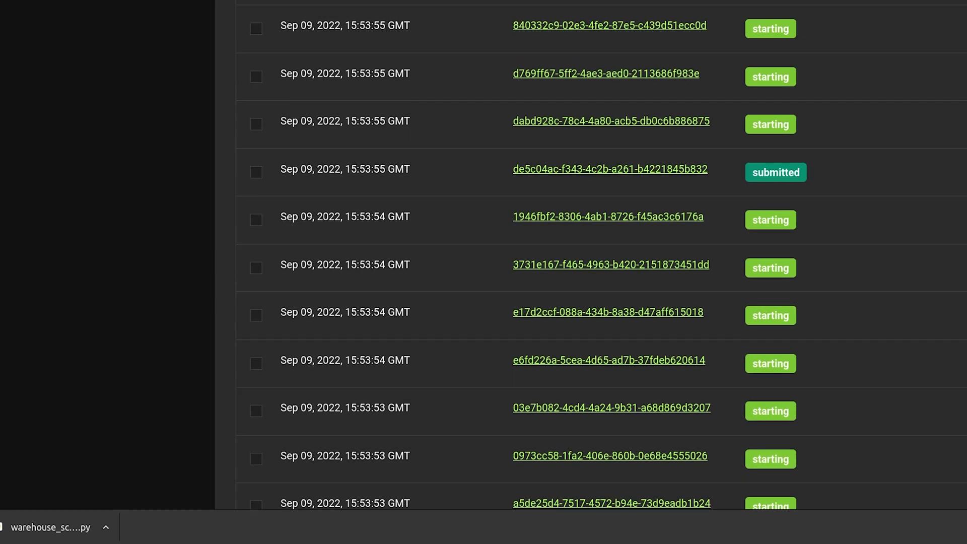